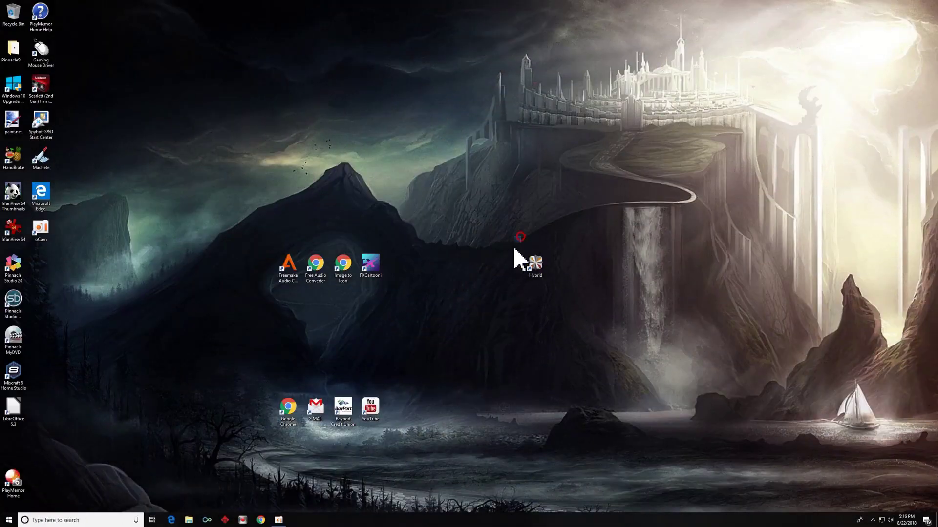
click(531, 250)
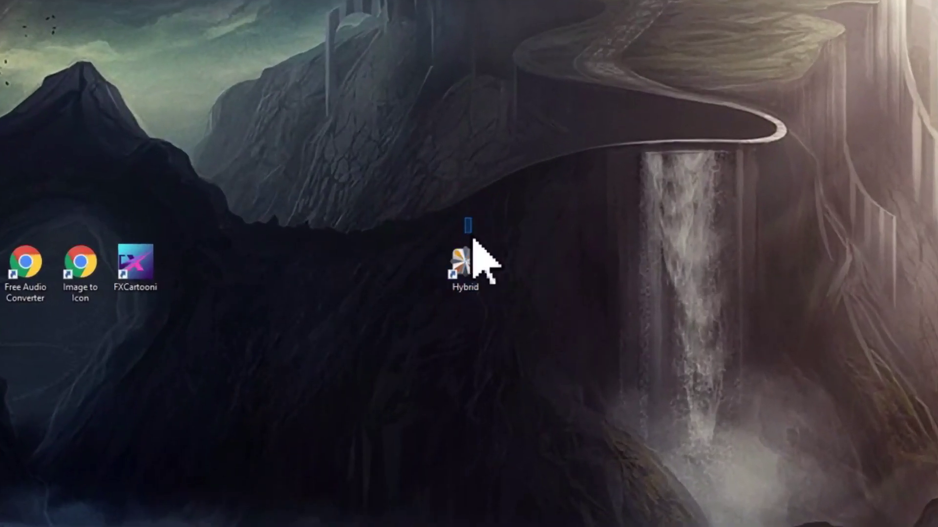
click(542, 289)
drag(470, 266, 664, 0)
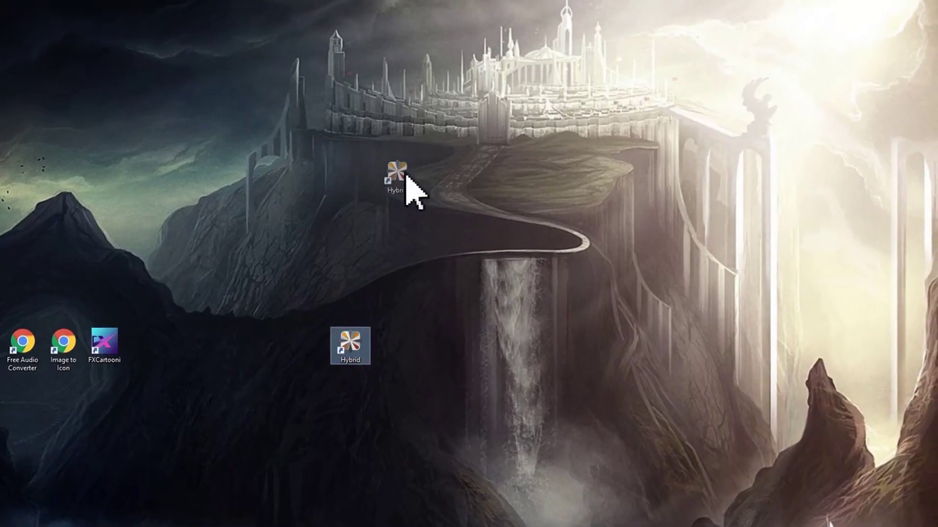
drag(482, 139, 731, 92)
click(490, 113)
drag(706, 43, 374, 352)
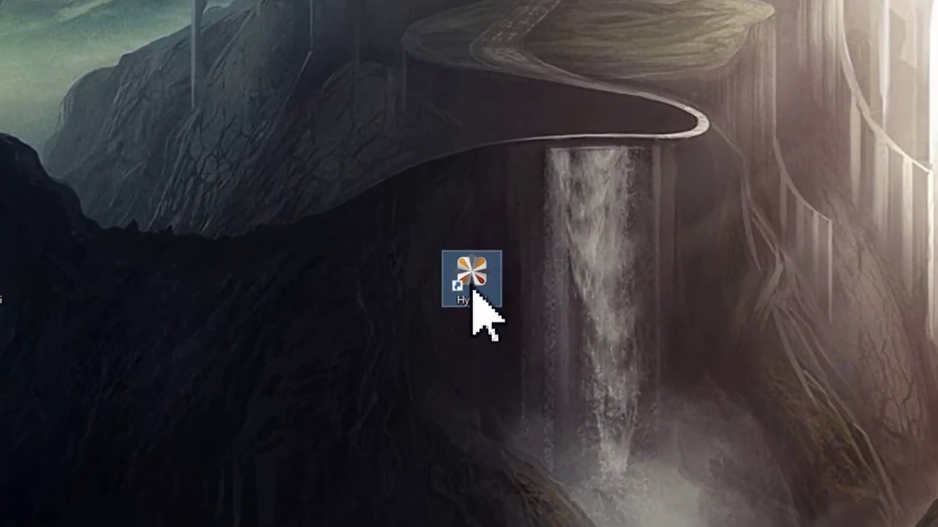
Launch Hybrid and load the Backyard 30 fps video from the Hybrid folder in Videos as the input file
double_click(378, 351)
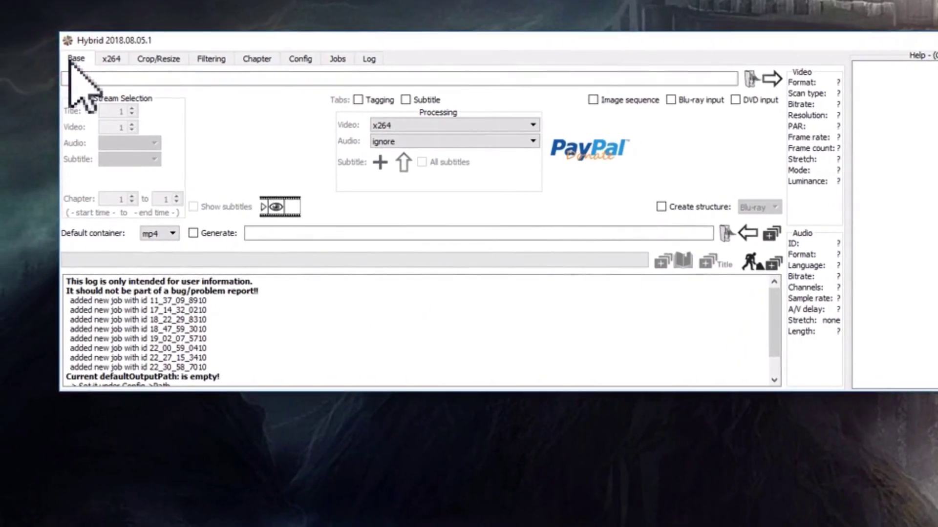
click(753, 76)
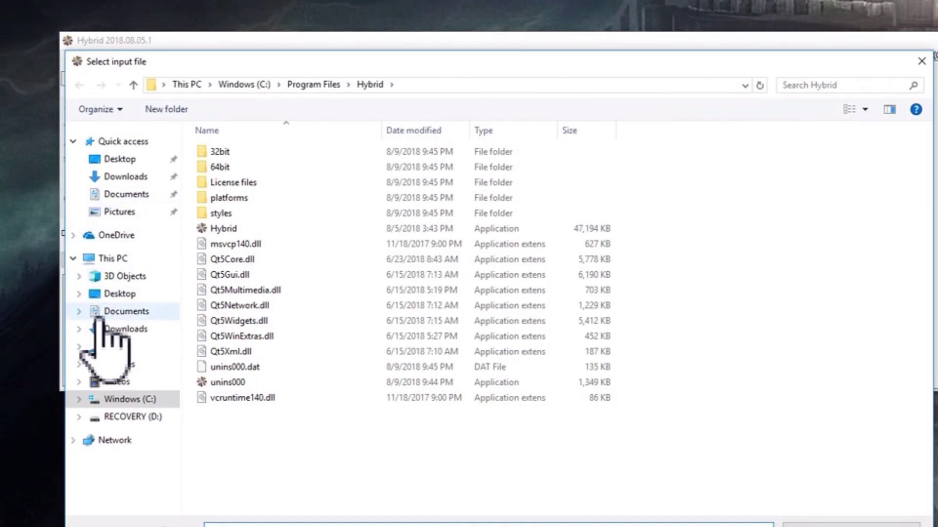
click(117, 383)
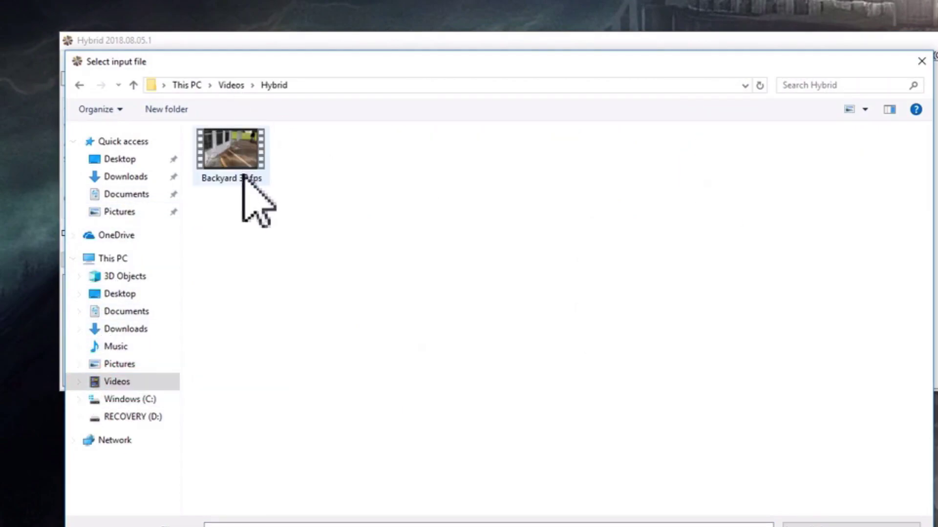
double_click(239, 151)
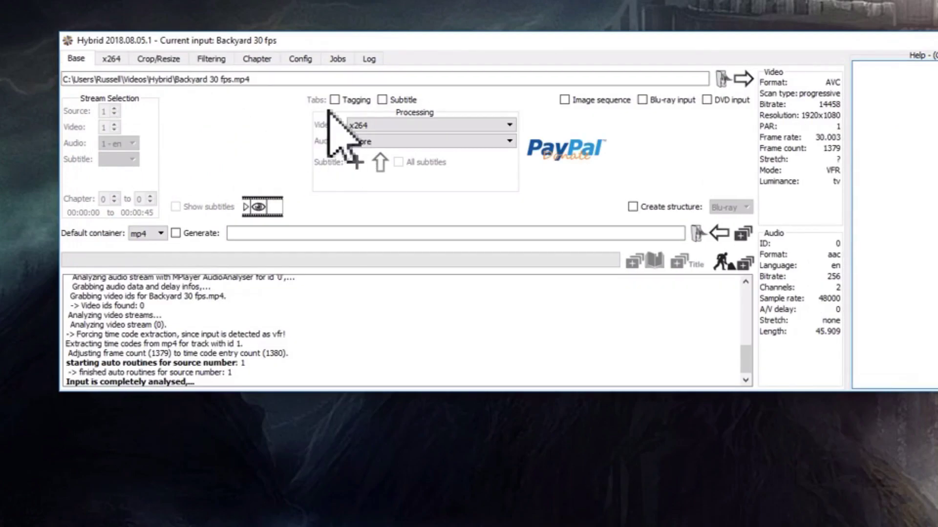
Keep x264 as the video processing codec and set the audio processing to passthrough all
mouse_move(473, 126)
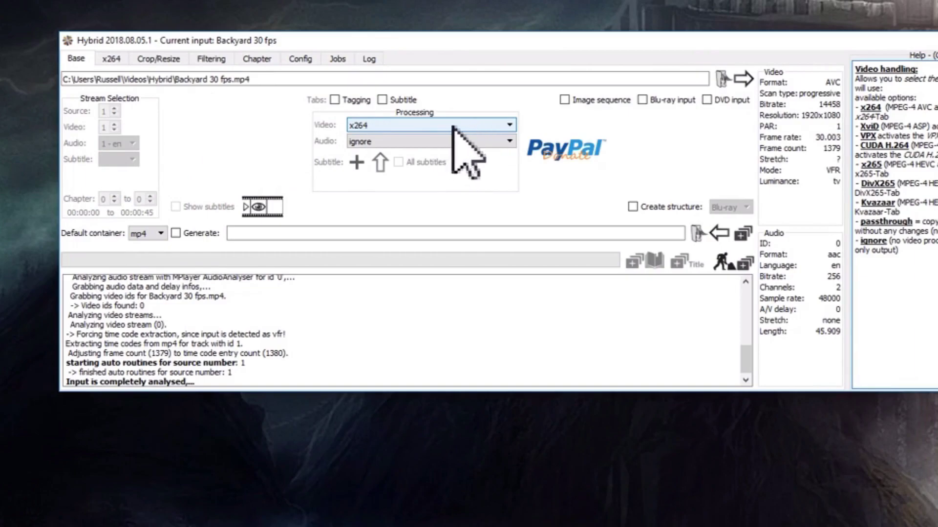
click(500, 125)
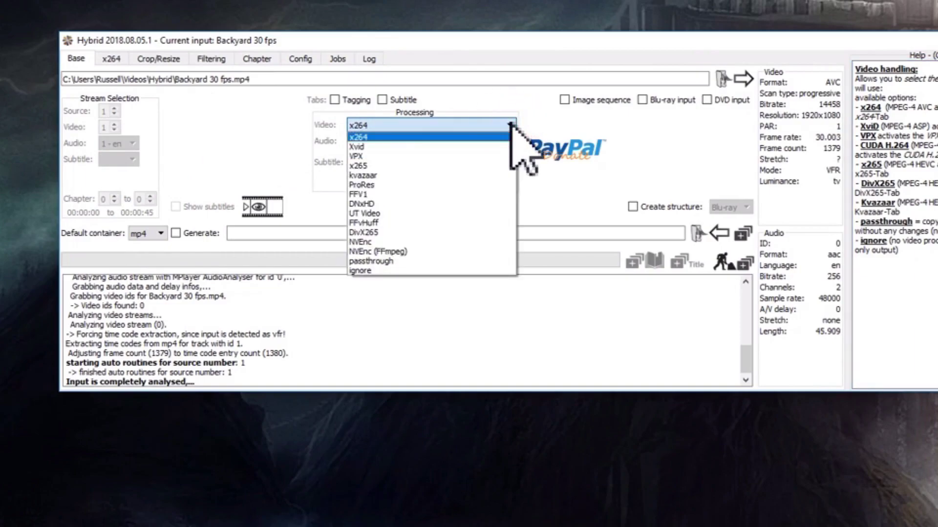
click(501, 126)
click(510, 141)
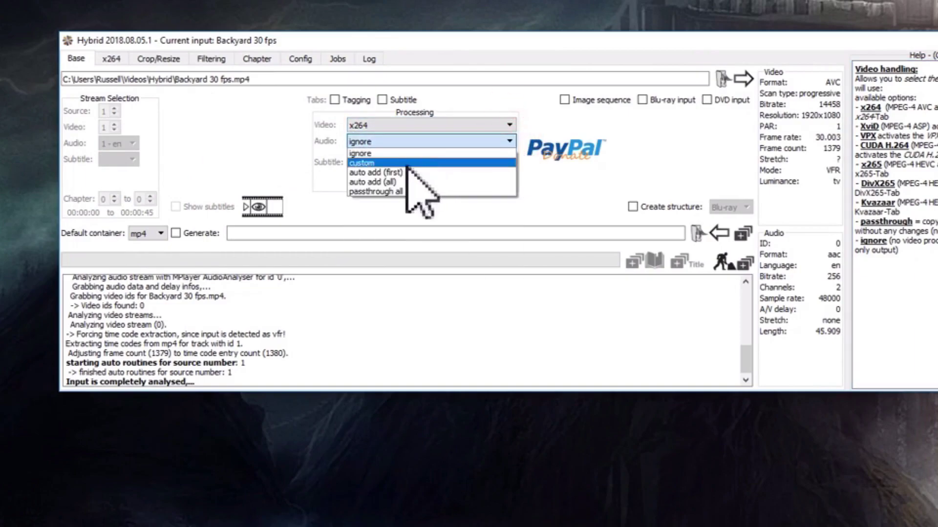
click(380, 191)
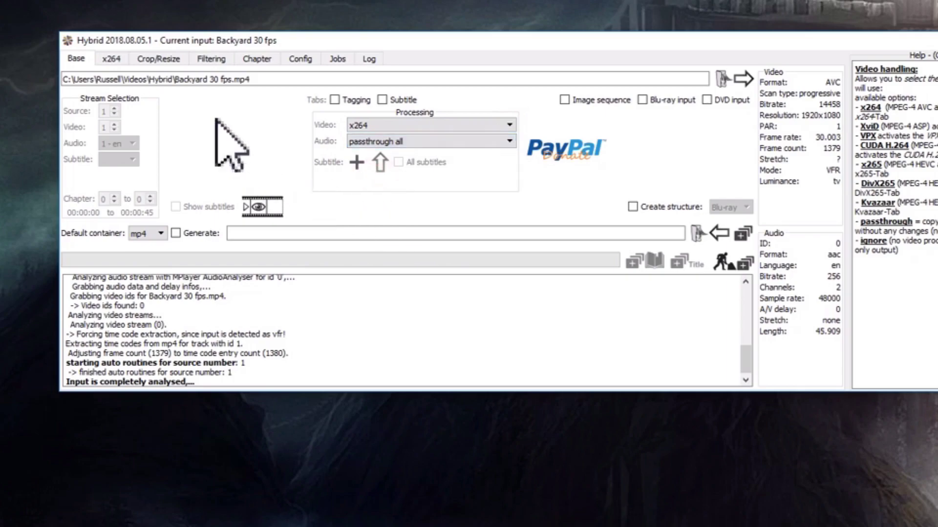
Set the x264 AVC level to 4.2 and the bitrate to 55000 kbit/s
click(117, 64)
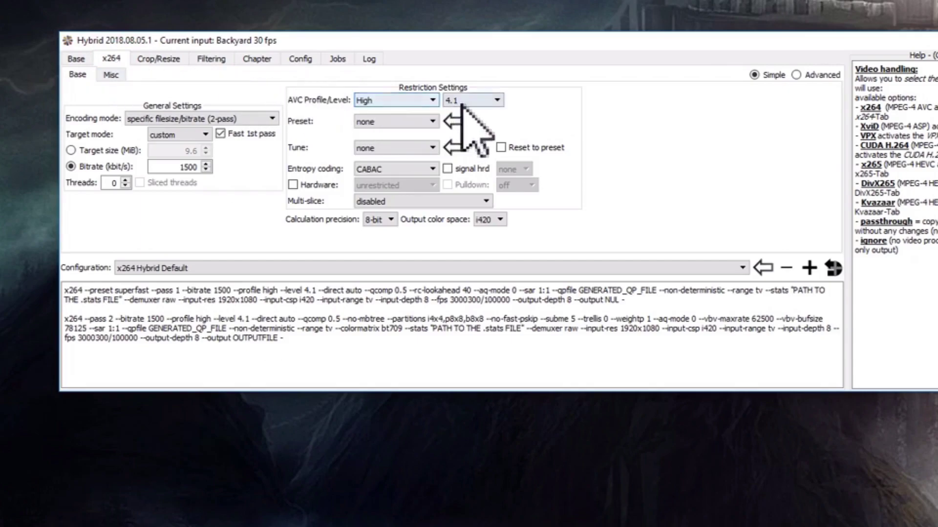
click(496, 100)
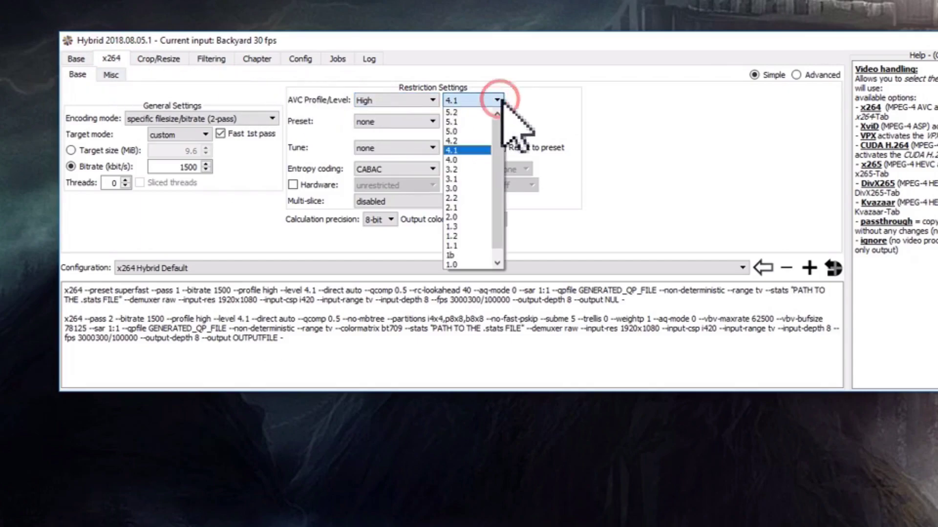
click(471, 141)
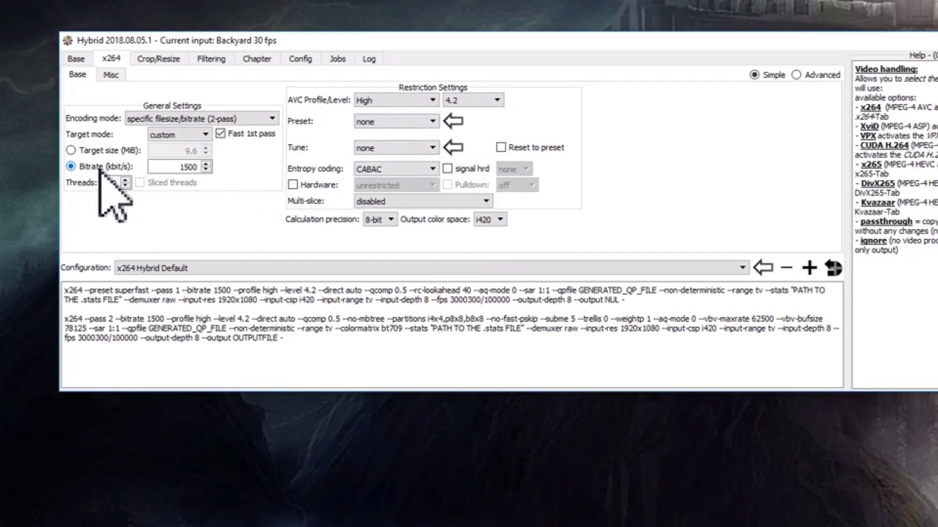
double_click(186, 167)
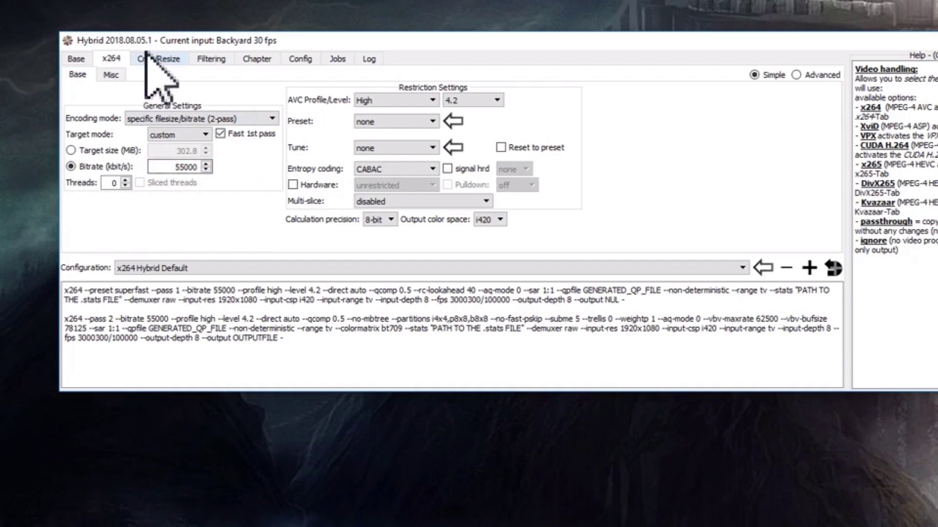
Switch the filtering support from Vapoursynth to Avisynth so that the Avisynth filters can be edited
click(213, 59)
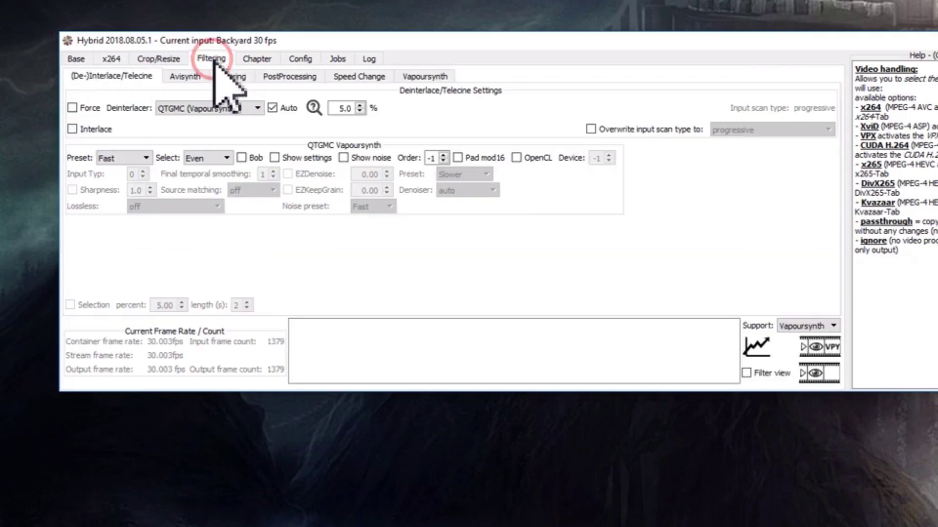
click(185, 77)
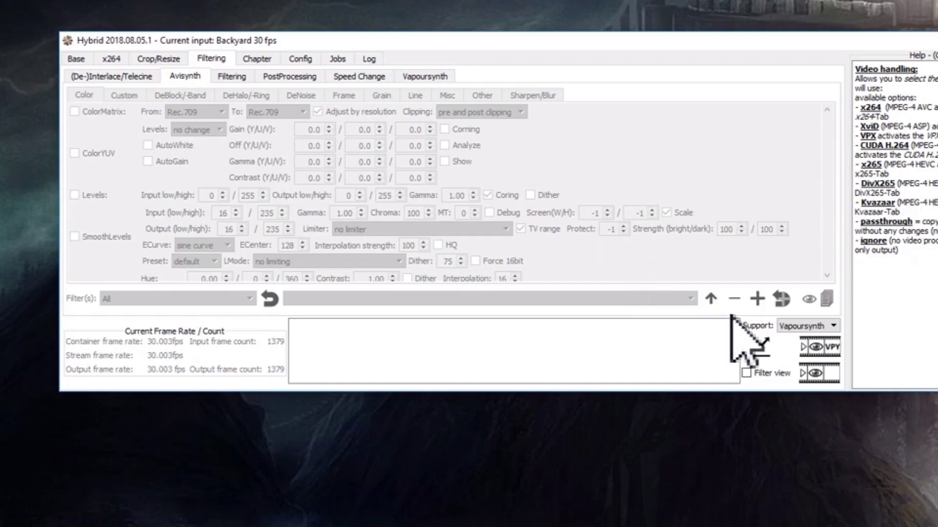
click(813, 325)
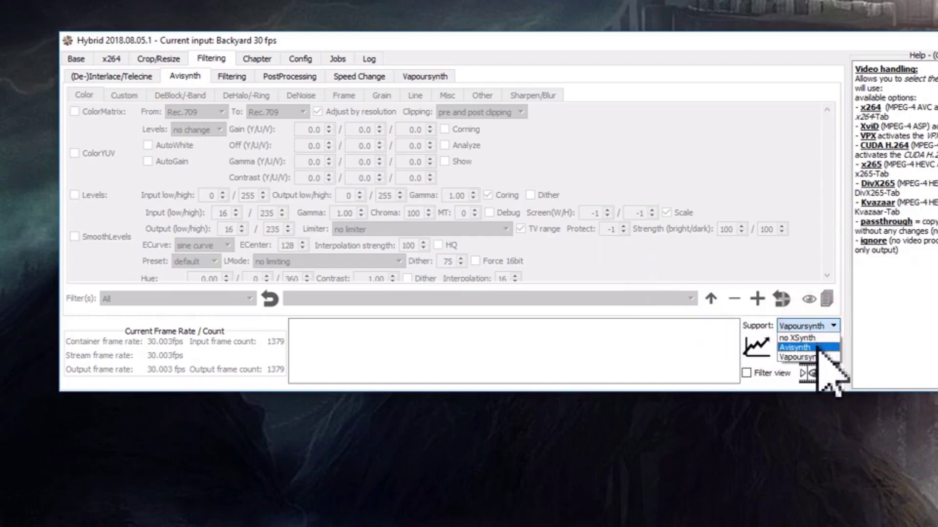
click(821, 348)
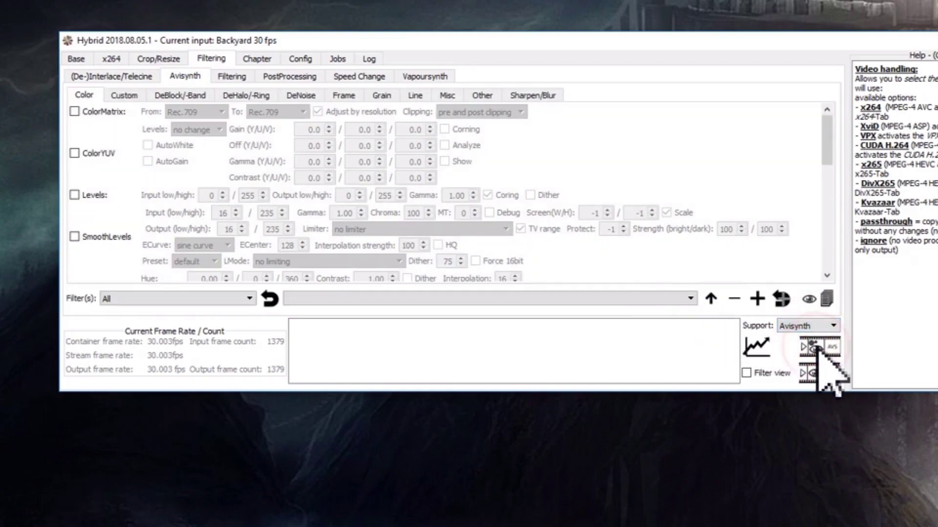
Enable FPS adjust in the Avisynth frame filters and choose InterFrame as its method
click(348, 96)
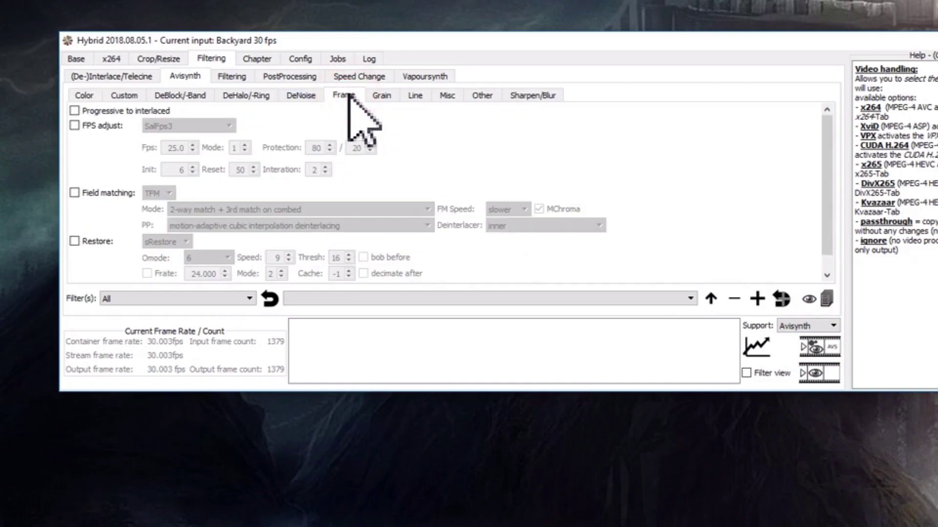
click(75, 125)
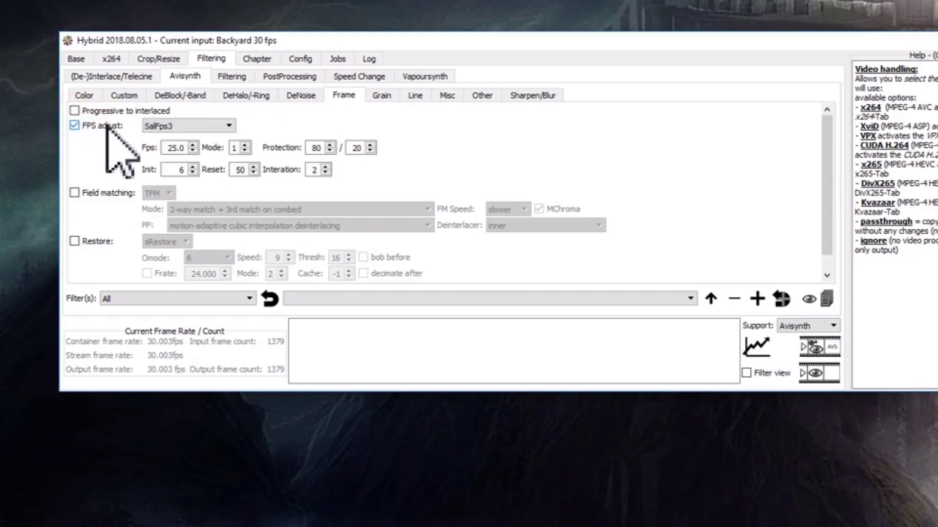
click(227, 125)
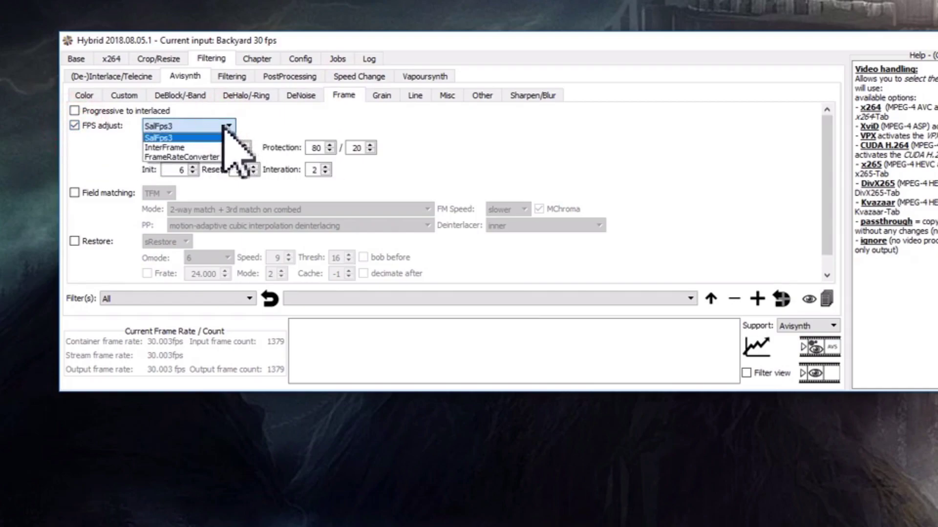
click(230, 142)
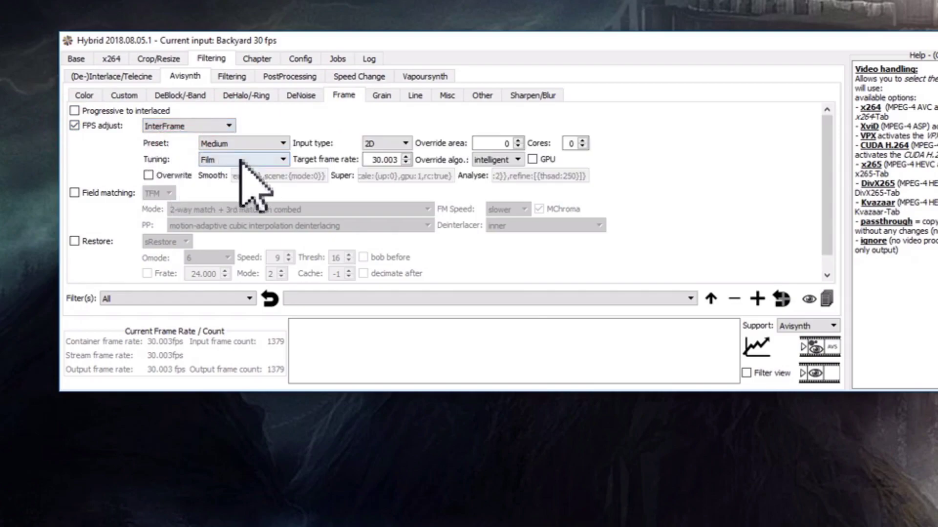
Set InterFrame's tuning to Smooth, the override algorithm to smooth and the target frame rate to 60
click(282, 160)
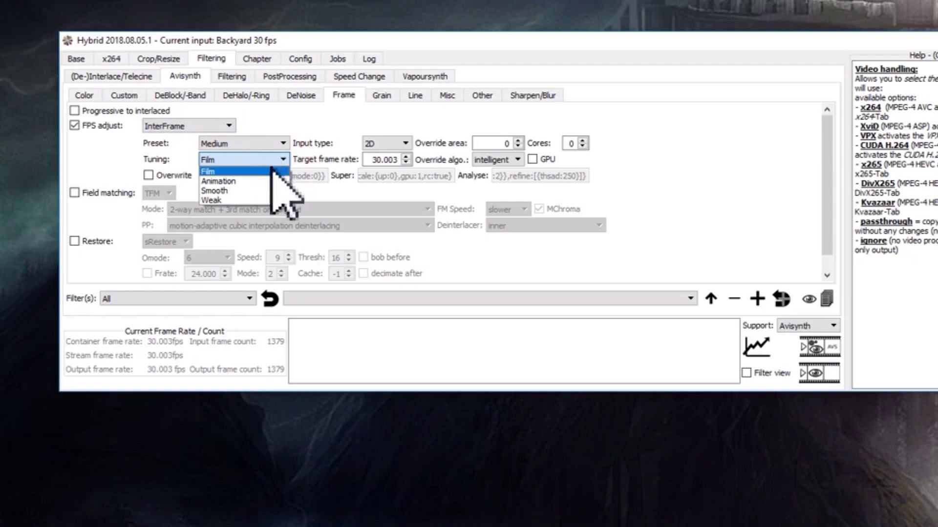
click(253, 190)
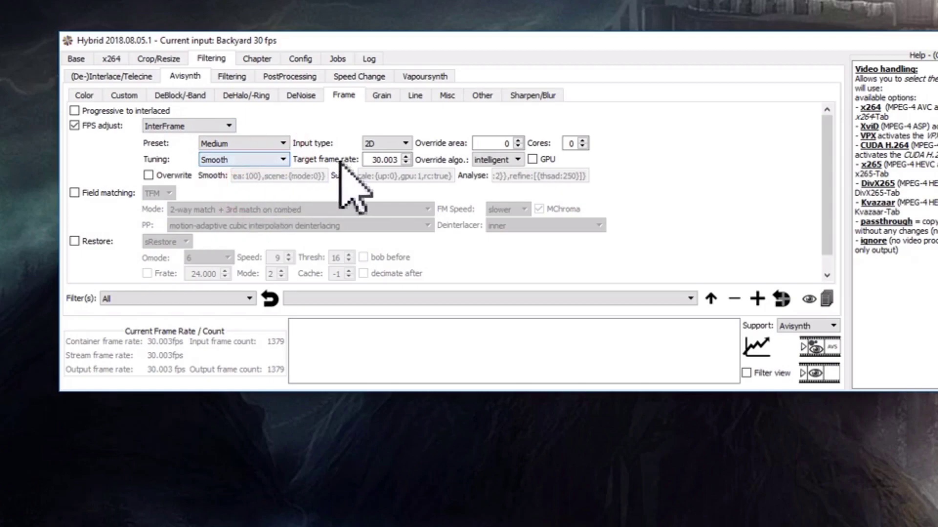
click(508, 160)
click(501, 186)
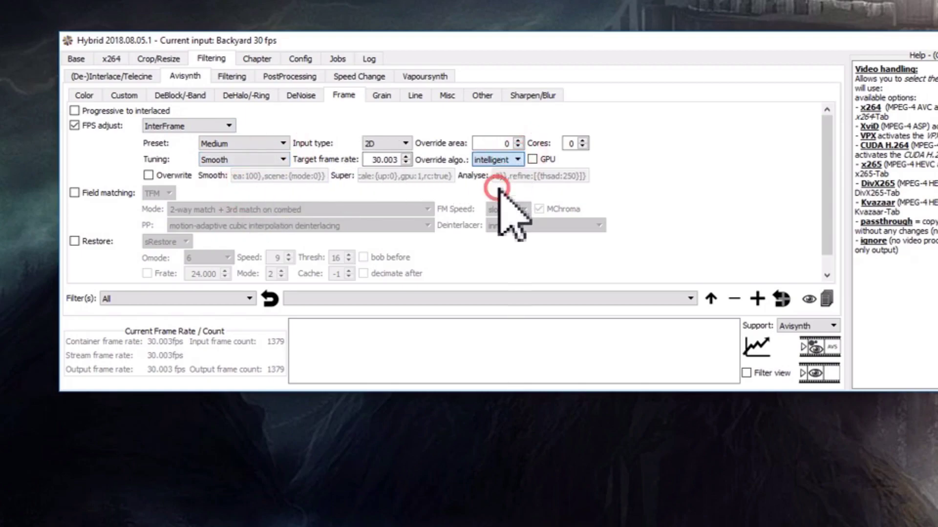
double_click(381, 160)
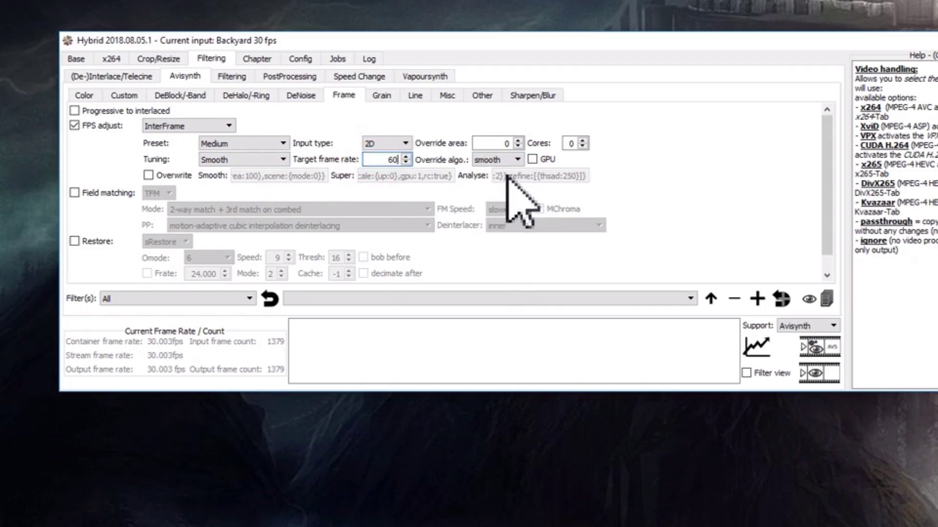
click(676, 161)
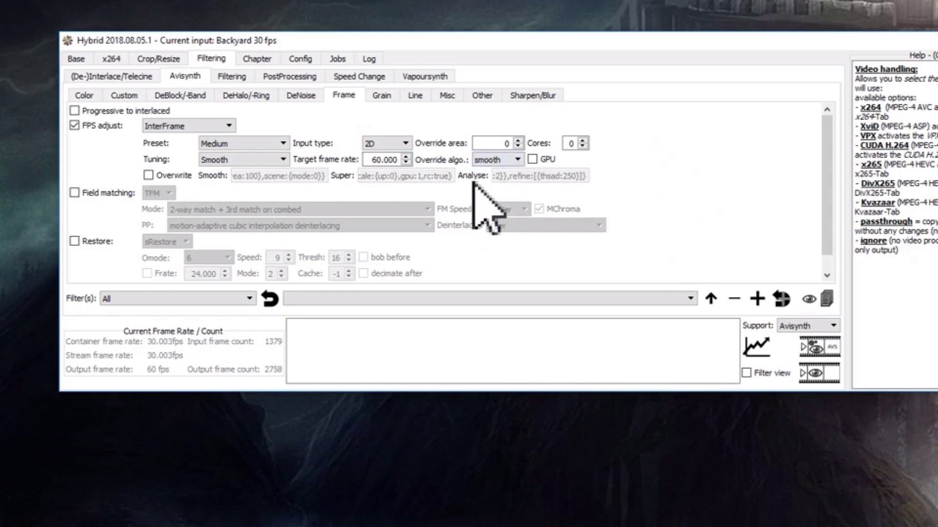
Set the output file to Backyard 60 fps in the Hybrid videos folder and start the encoding job
click(75, 59)
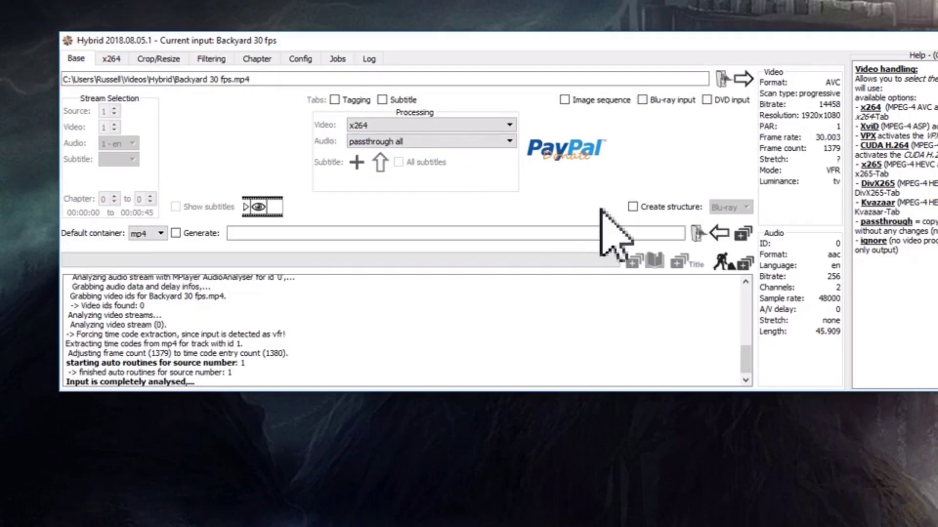
click(718, 234)
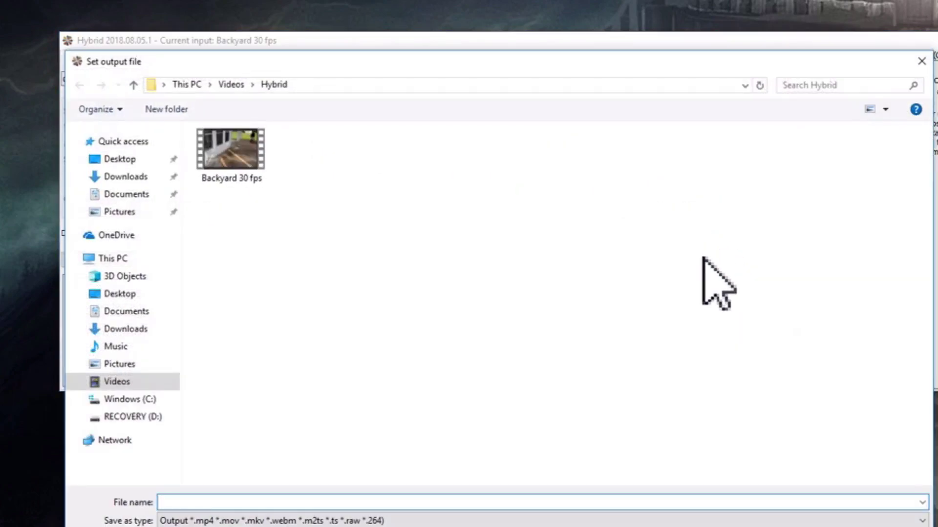
text(Back)
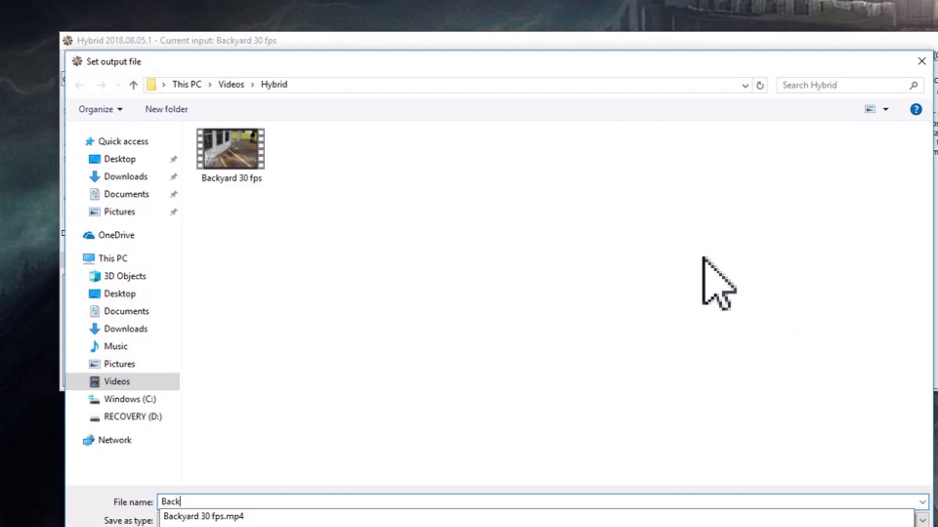
text(yard 60 fps)
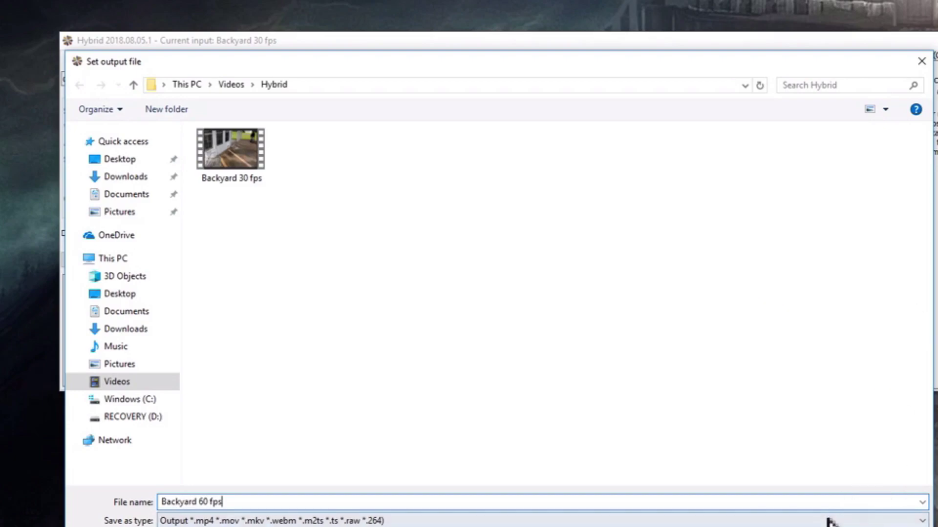
click(829, 522)
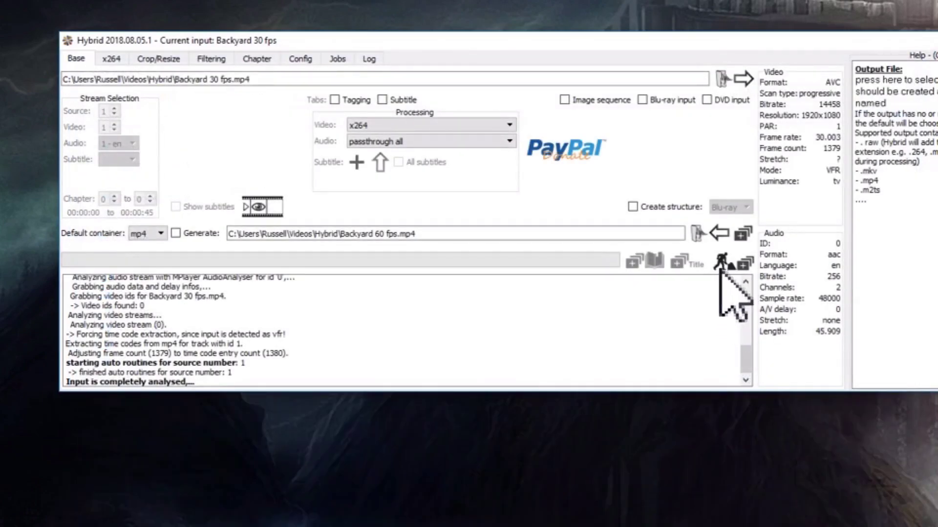
click(721, 262)
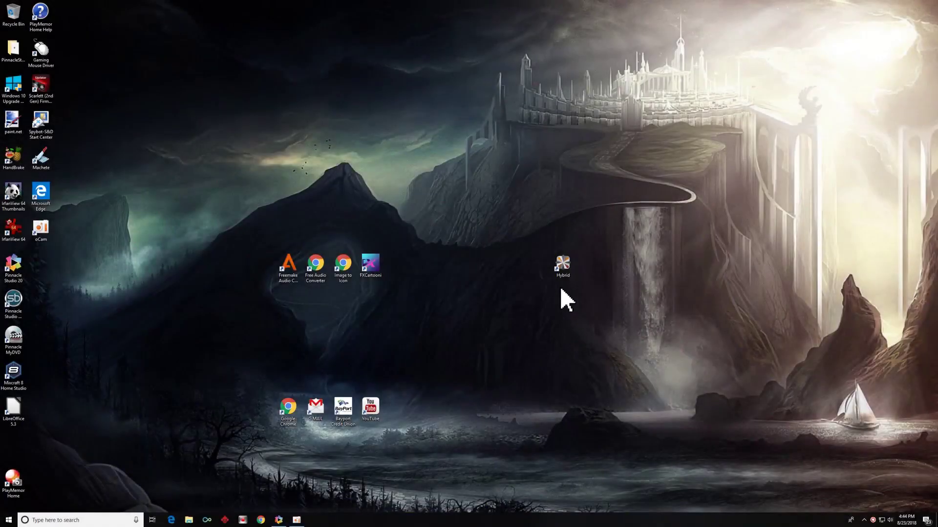
drag(545, 298, 566, 211)
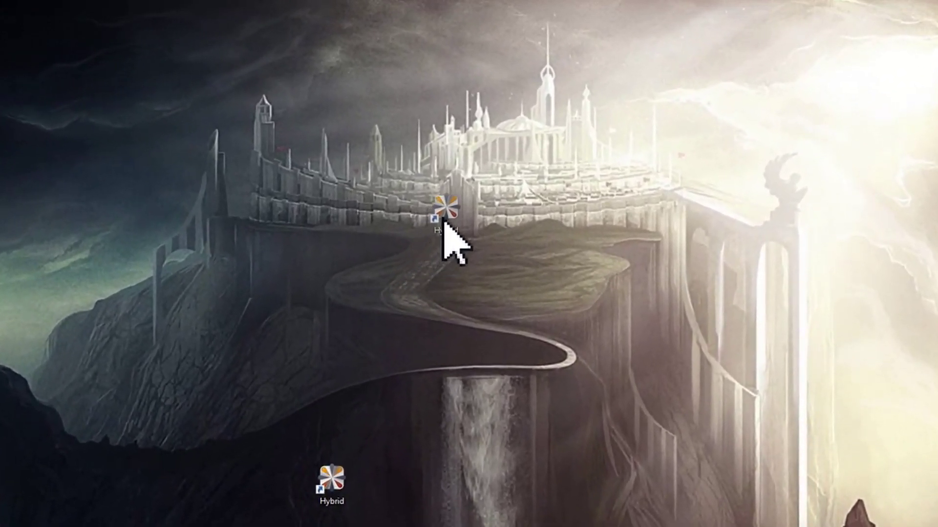